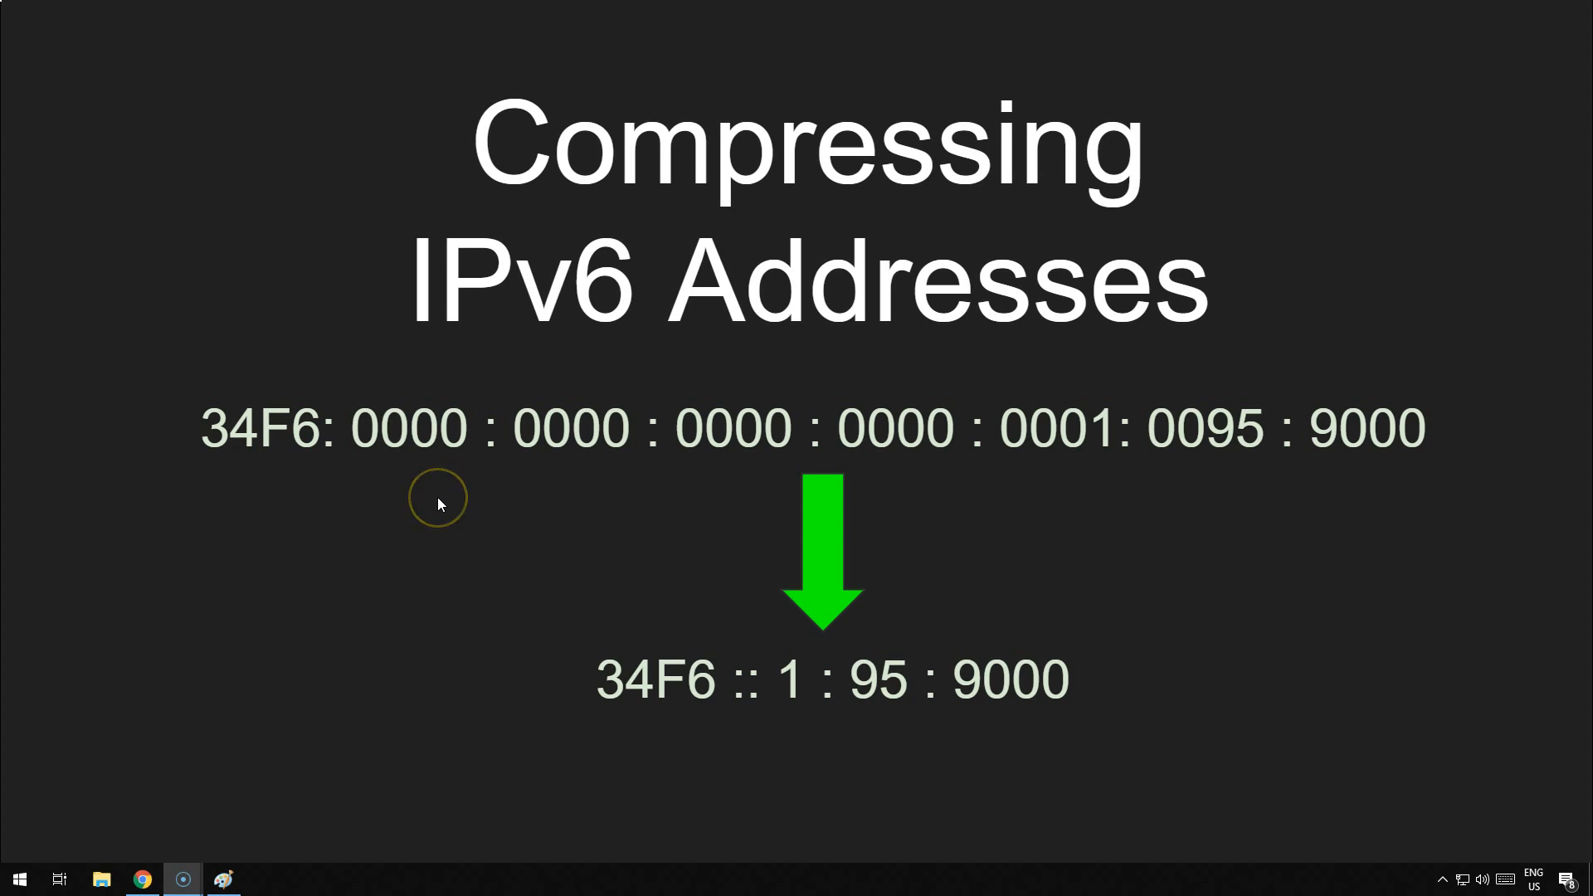
- Advance the slideshow from the title slide to the IPv6 Full Addresses slide
{"action": "left_click", "coordinate": [437, 496]}
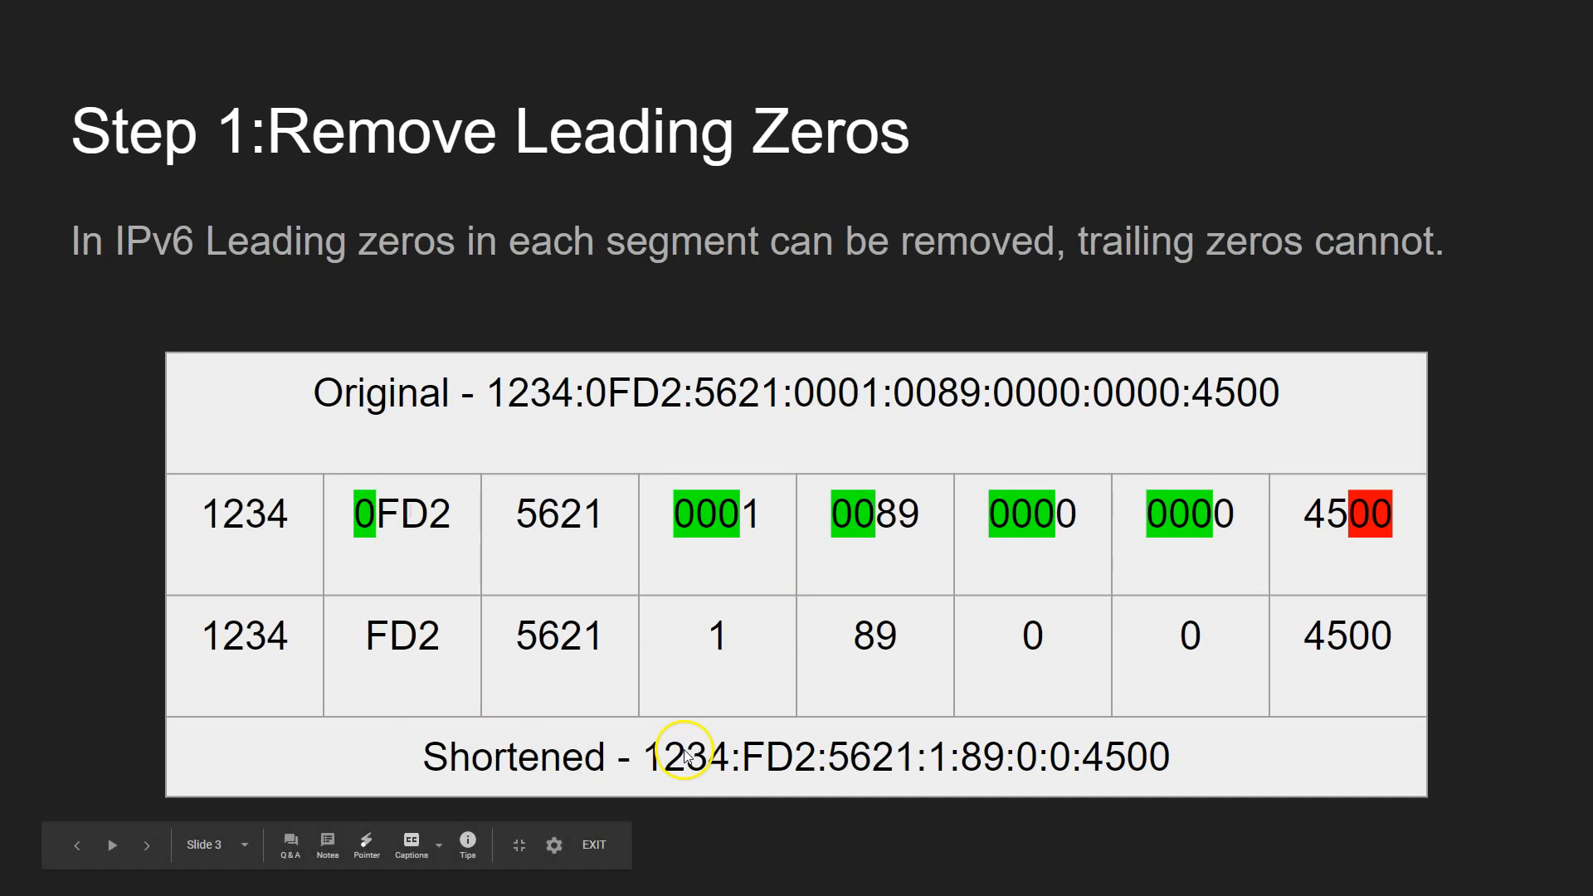
{"action": "mouse_move", "coordinate": [336, 845]}
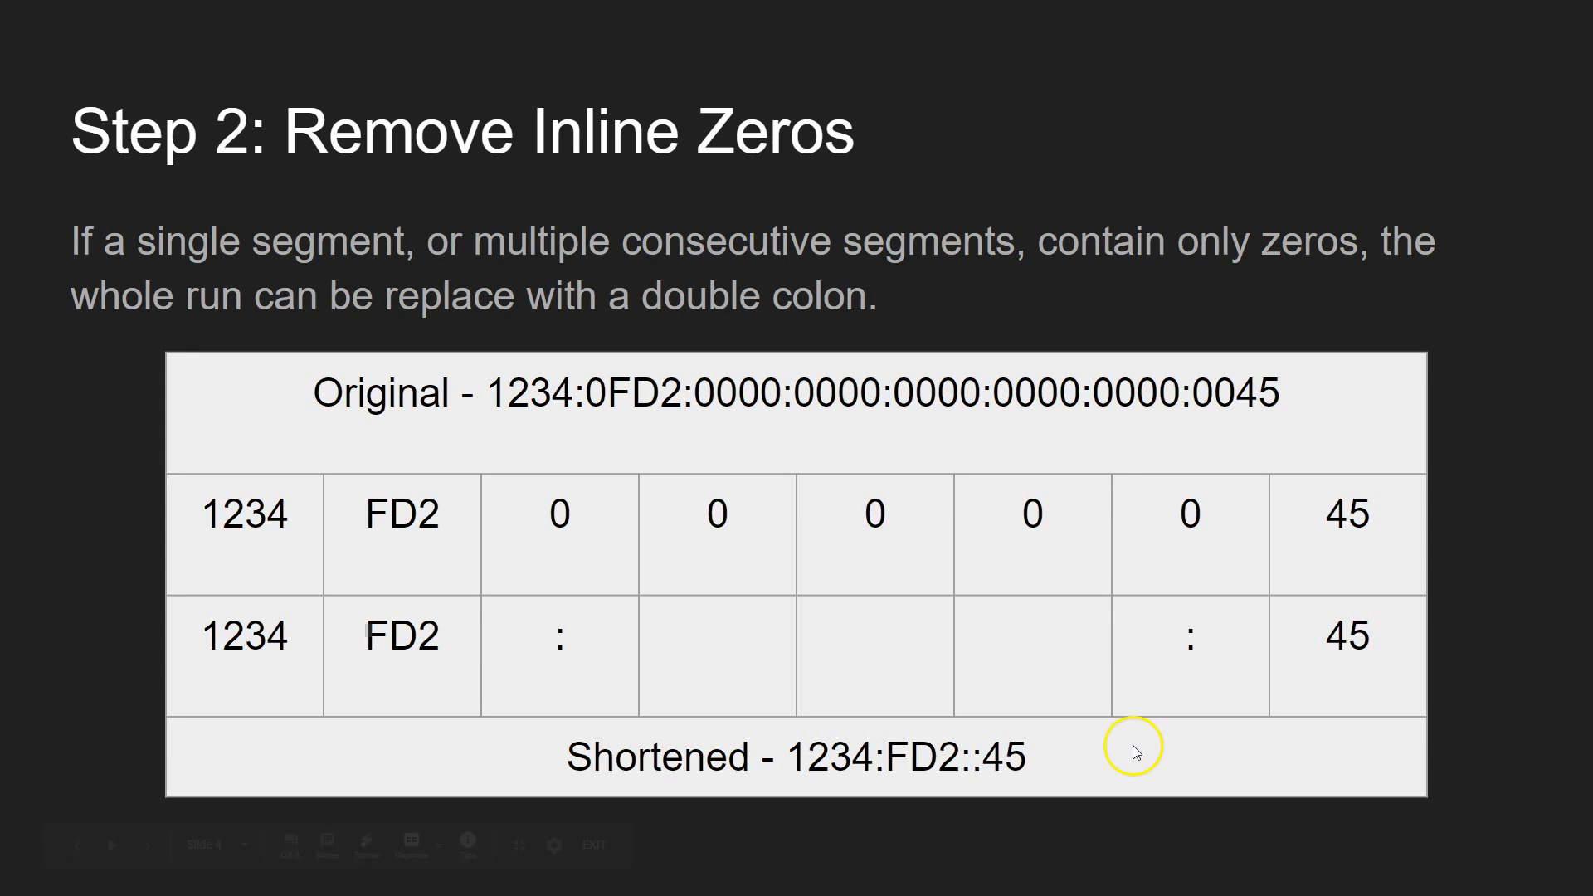
- Advance past Step 2 to slide 5 with three original-versus-shortened address examples
{"action": "left_click", "coordinate": [1129, 746]}
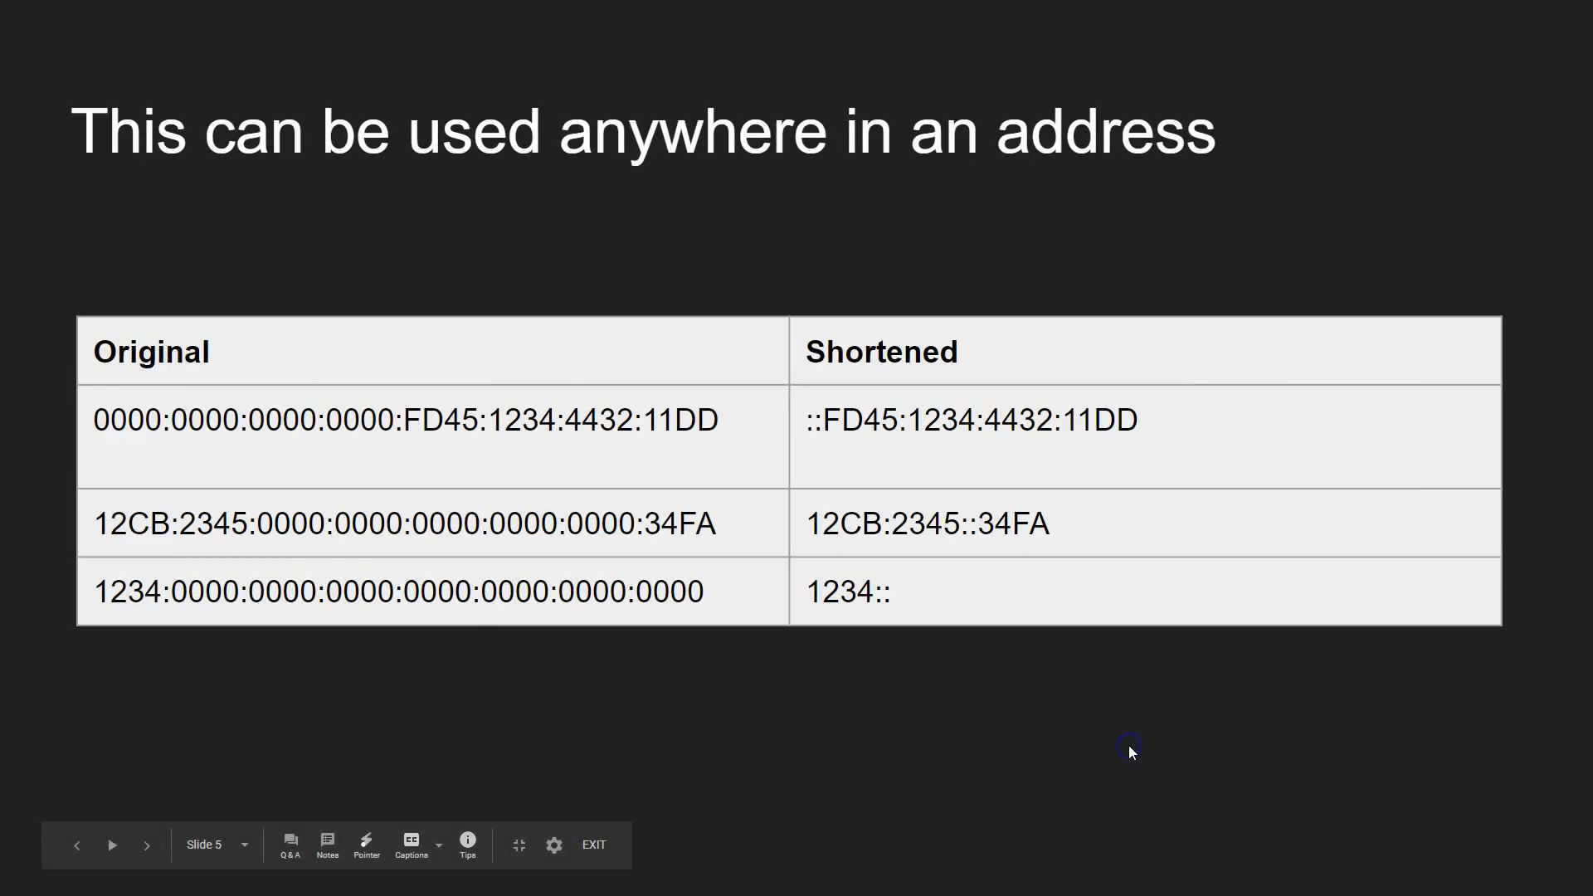